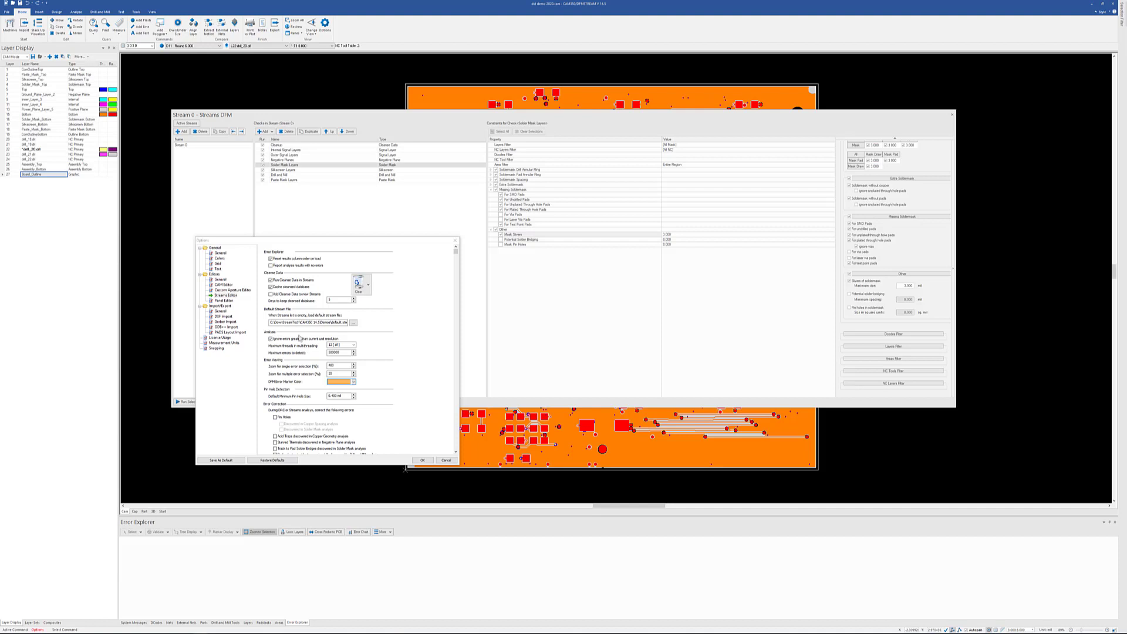
pyautogui.click(271, 323)
# Discard the preference changes and show Stream 0's Cleanup check constraints
pyautogui.click(446, 459)
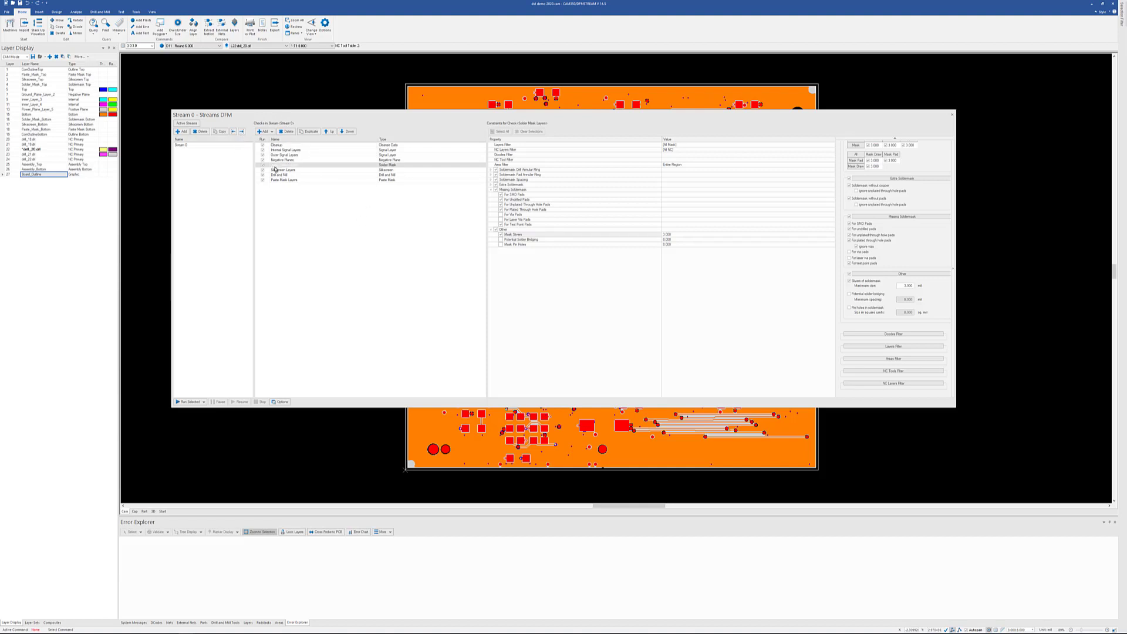
pyautogui.click(277, 145)
pyautogui.moveTo(278, 151)
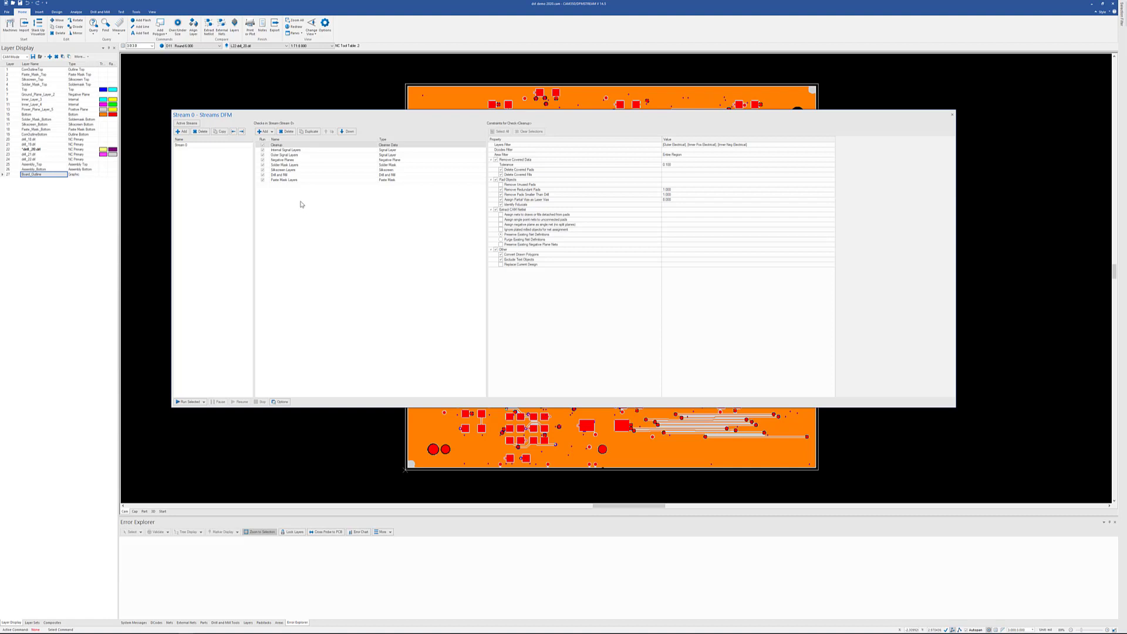
# Show the constraints of the Internal Signal Layers and Outer Signal Layers checks
pyautogui.click(285, 151)
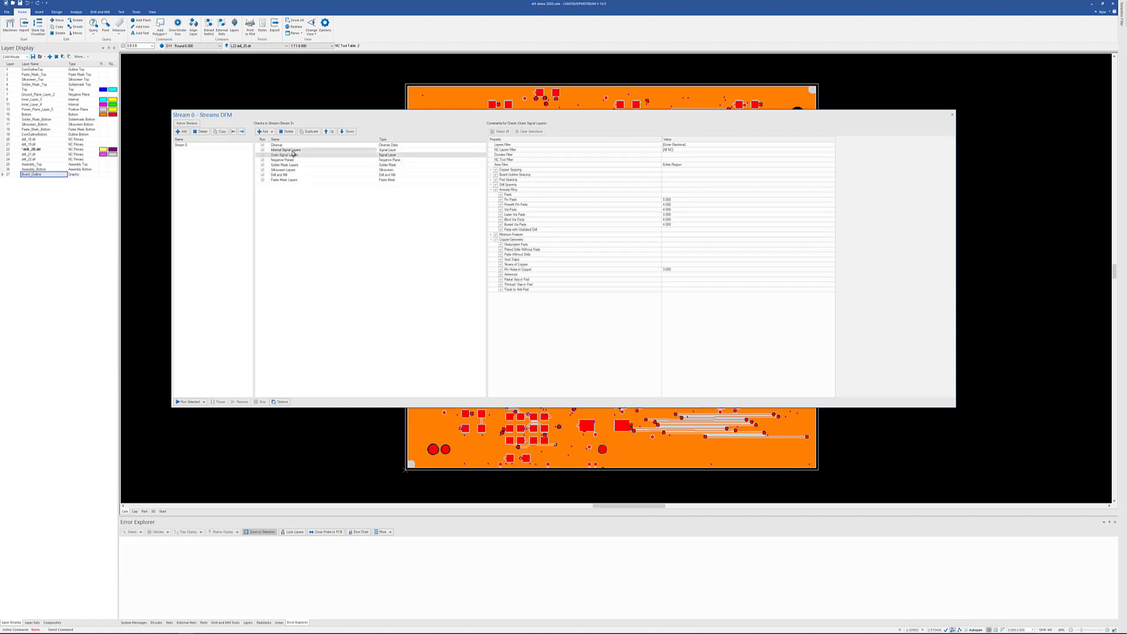
pyautogui.click(298, 155)
pyautogui.moveTo(315, 154)
# Review the Outer Signal Layers layer filter, then return to Internal Signal Layers constraints
pyautogui.click(521, 145)
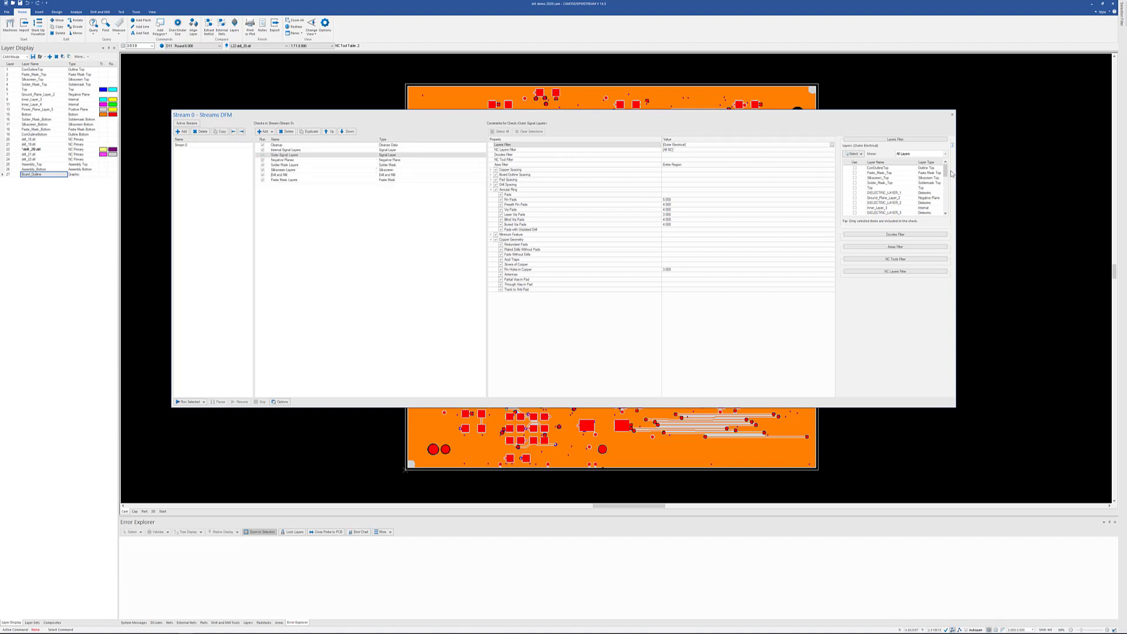
pyautogui.moveTo(945, 173); pyautogui.dragTo(950, 204)
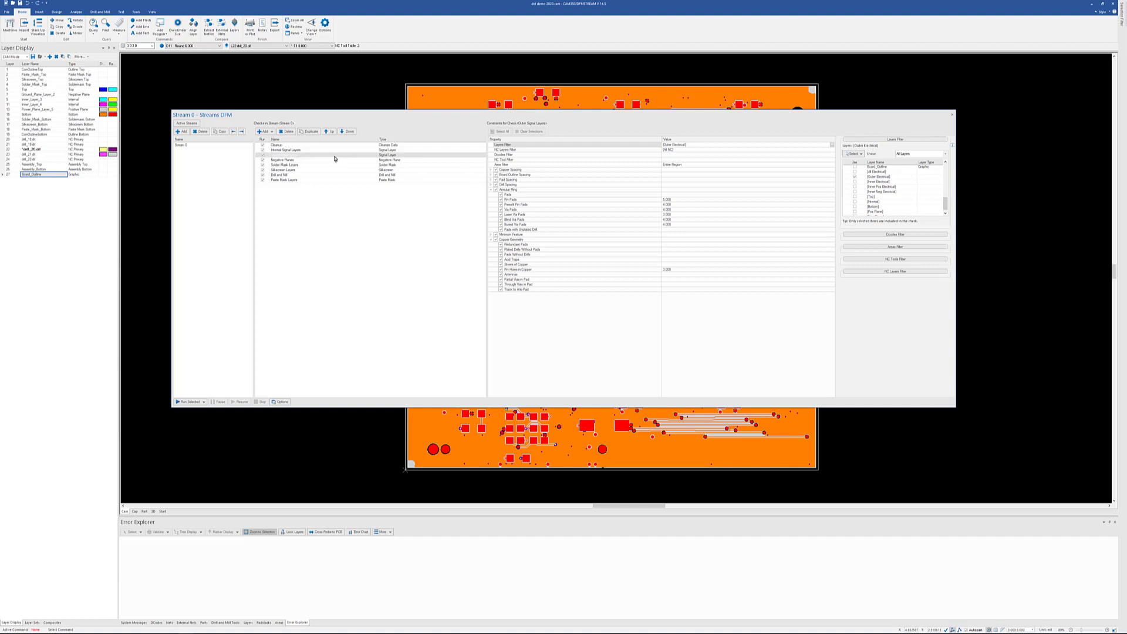
pyautogui.click(293, 150)
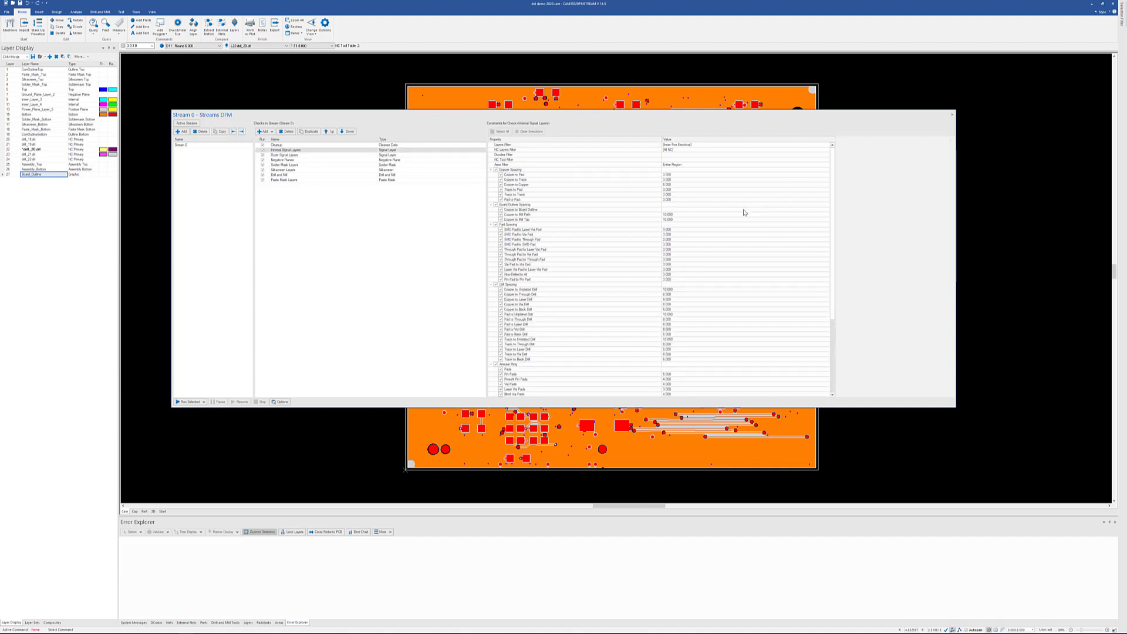
# Check the Internal Signal Layers filter, then show Solder Mask Layers constraints and filter
pyautogui.click(515, 145)
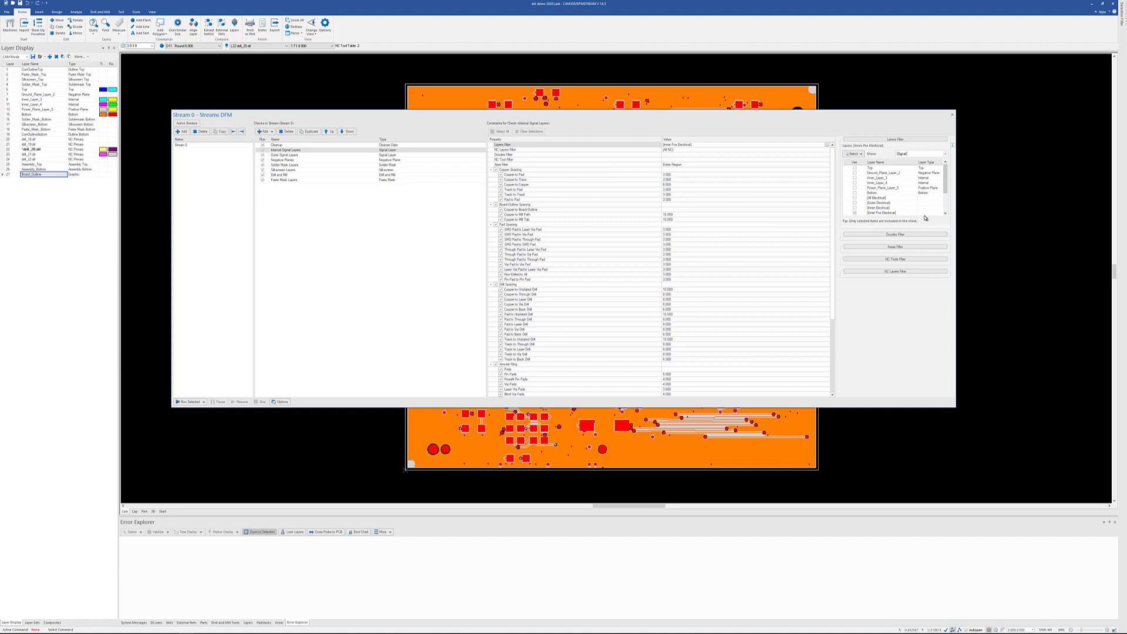
pyautogui.click(287, 165)
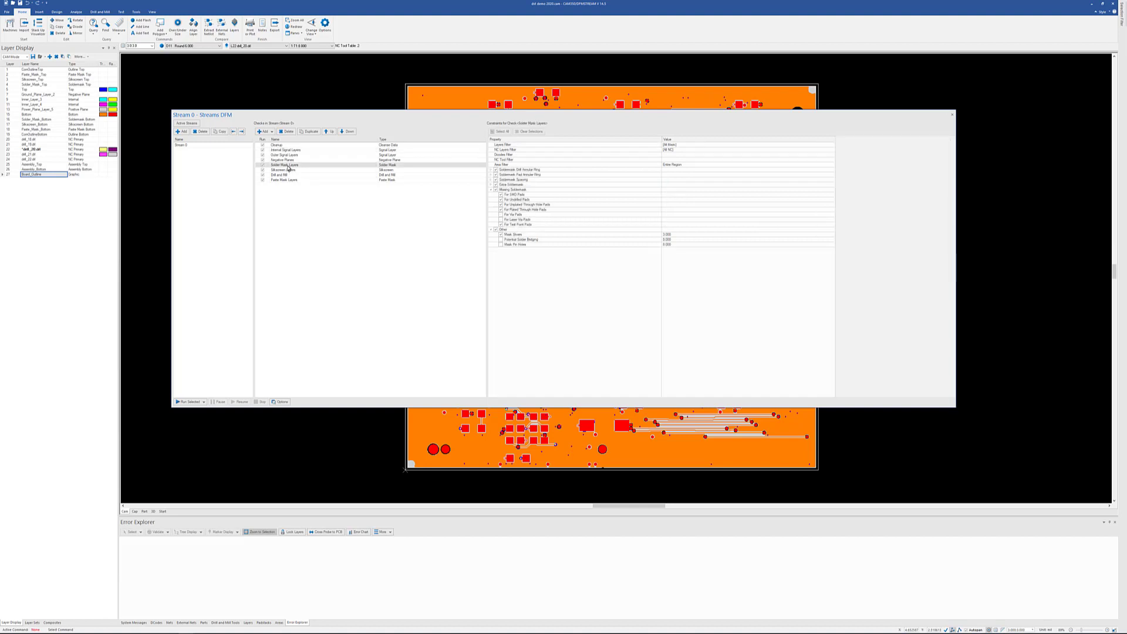
pyautogui.click(520, 146)
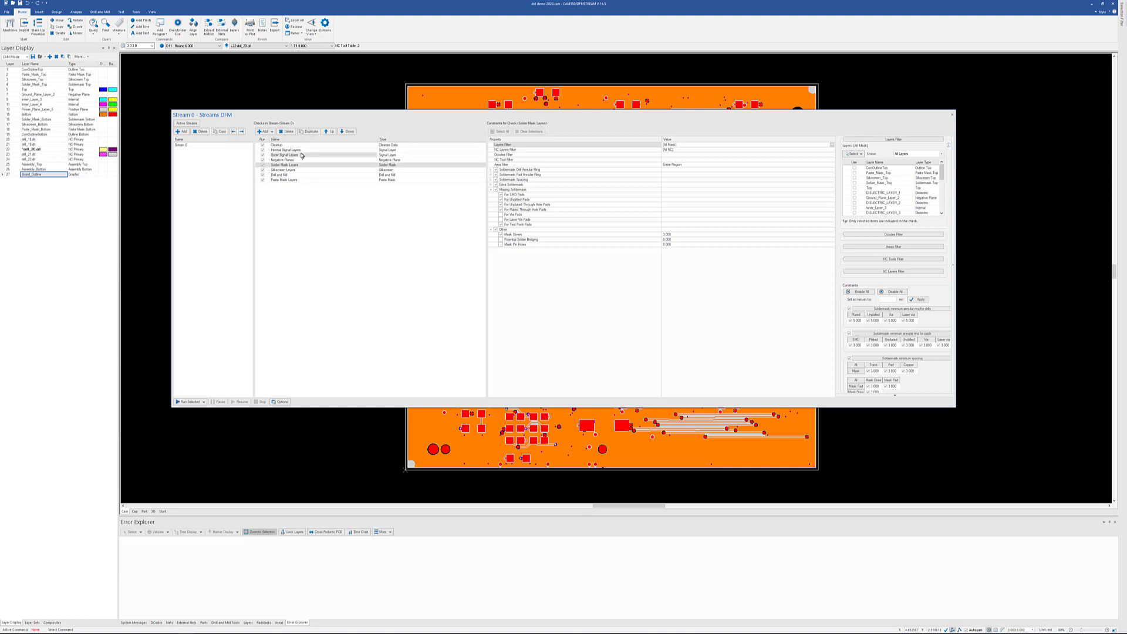
pyautogui.moveTo(301, 156)
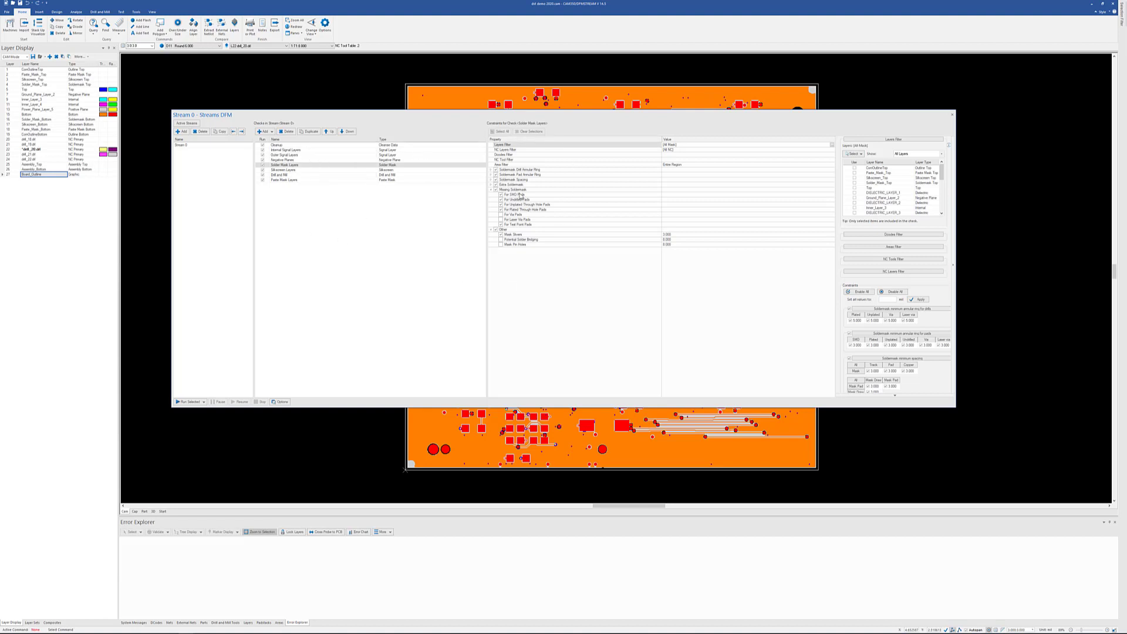
# Show Internal Signal Layers constraints, edit Copper to Pad spacing (3.000), and scroll the grid
pyautogui.click(291, 151)
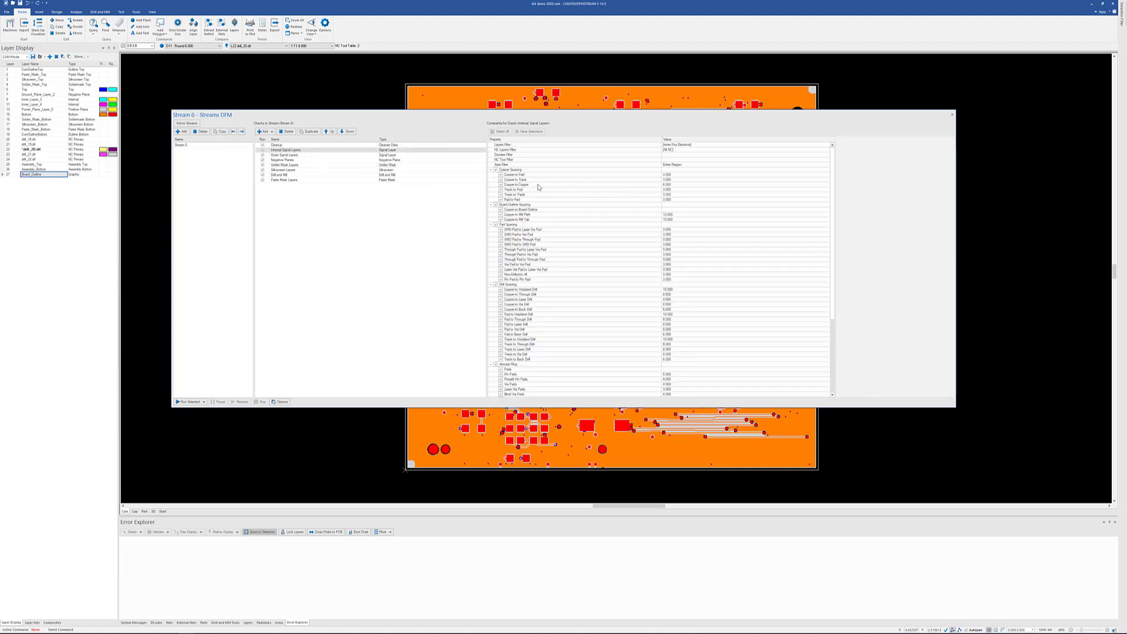
pyautogui.click(670, 175)
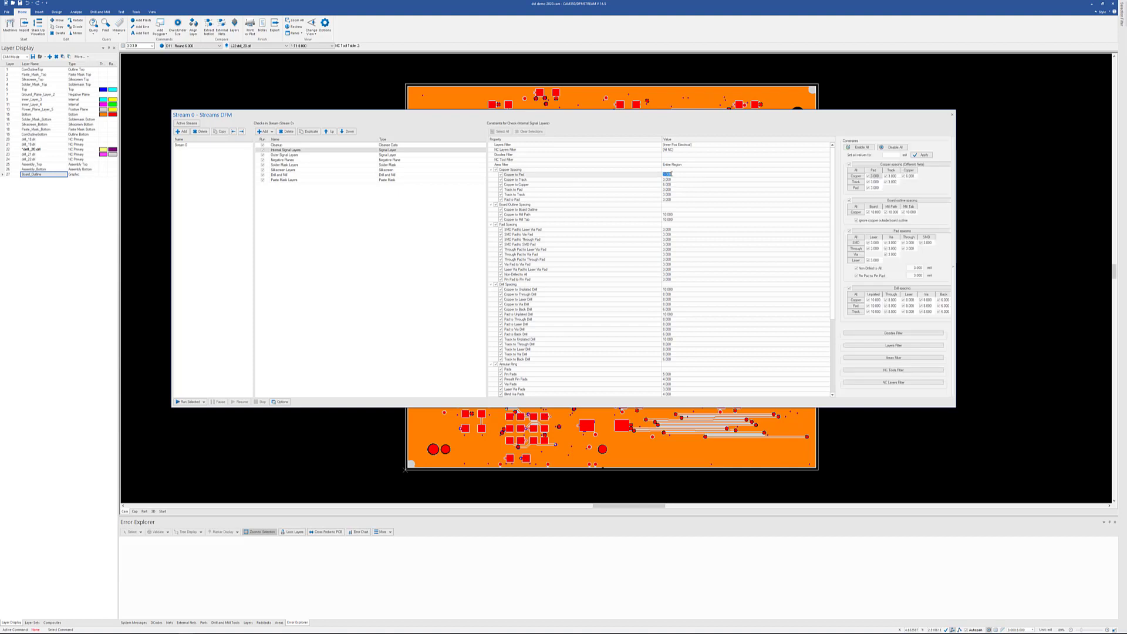
pyautogui.click(671, 175)
pyautogui.moveTo(832, 297); pyautogui.dragTo(829, 370)
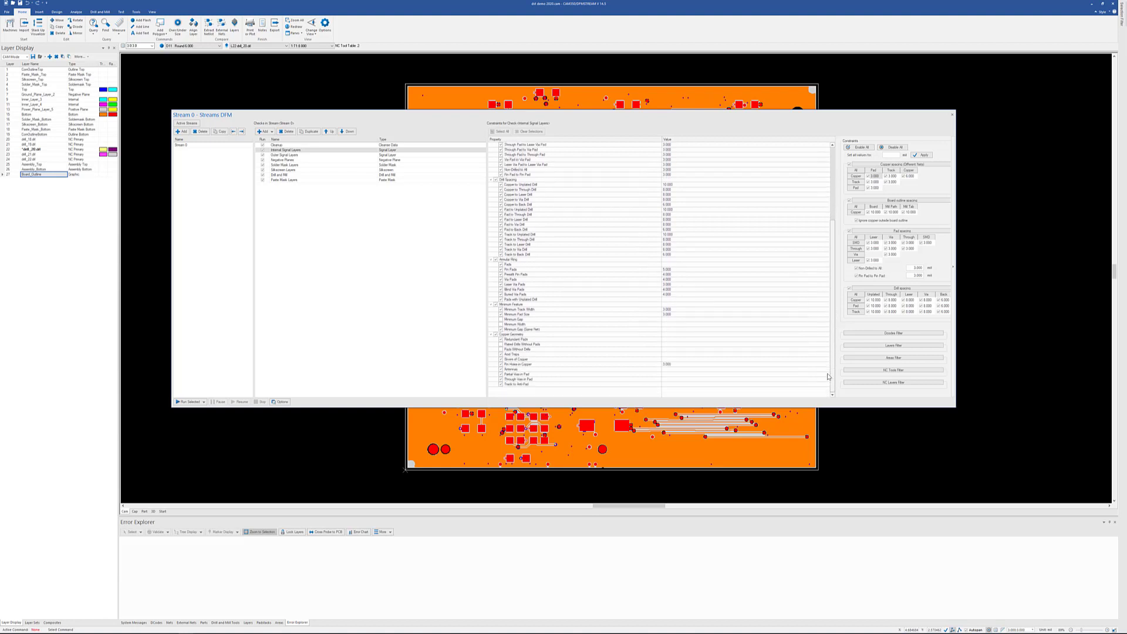
pyautogui.scroll(7, 827, 345)
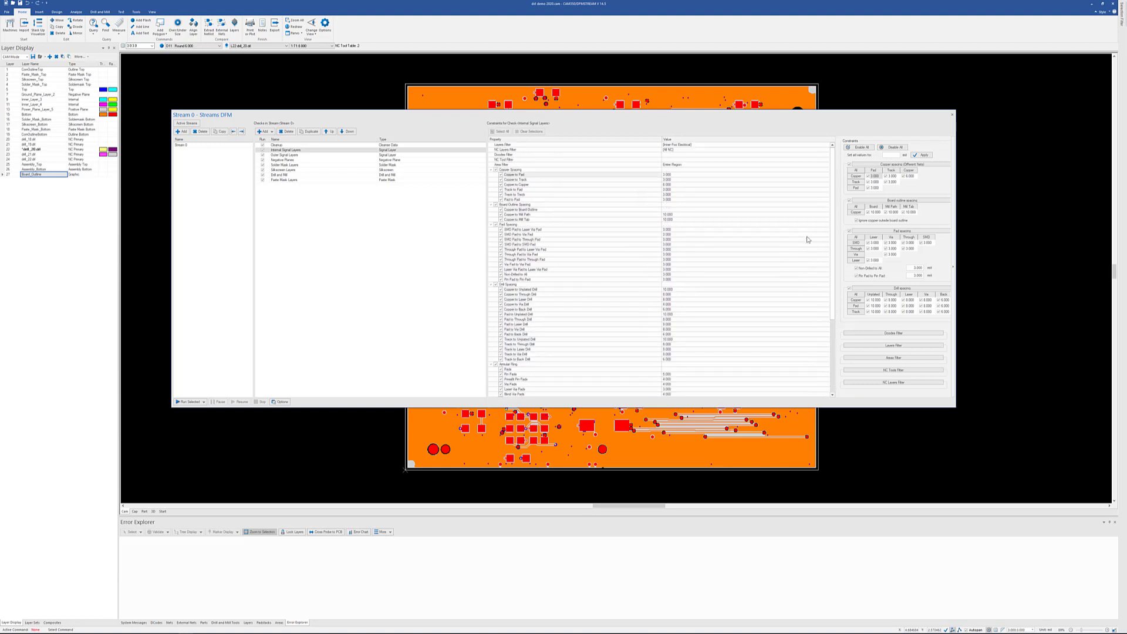
# Run the DFM stream's checks on the board from the Run Selected dropdown
pyautogui.click(203, 403)
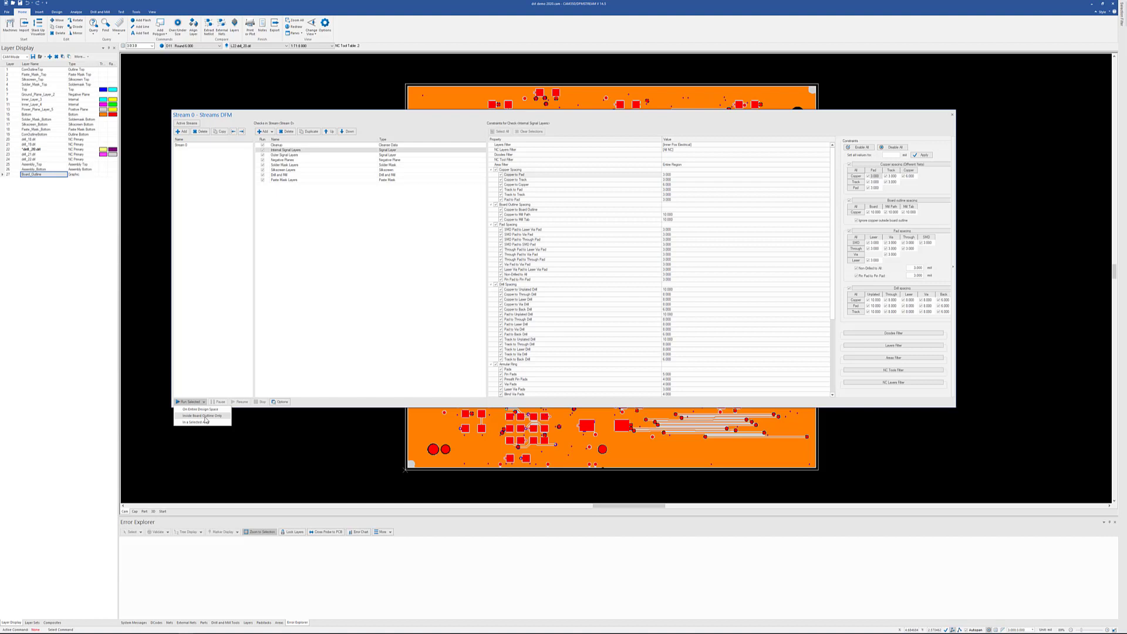
pyautogui.click(204, 416)
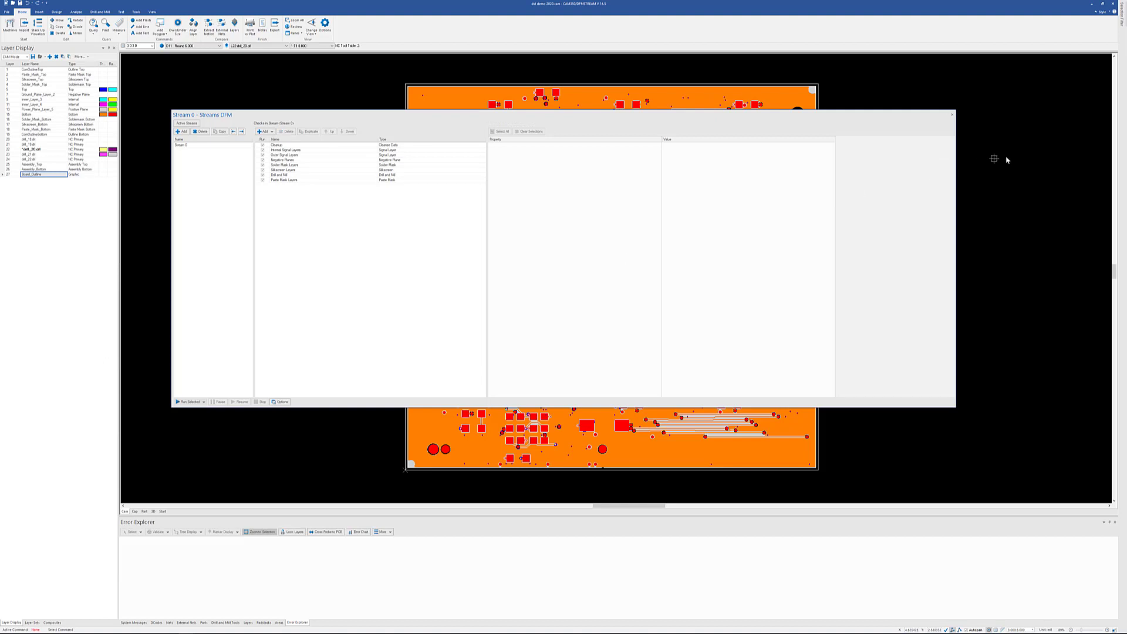
pyautogui.click(952, 115)
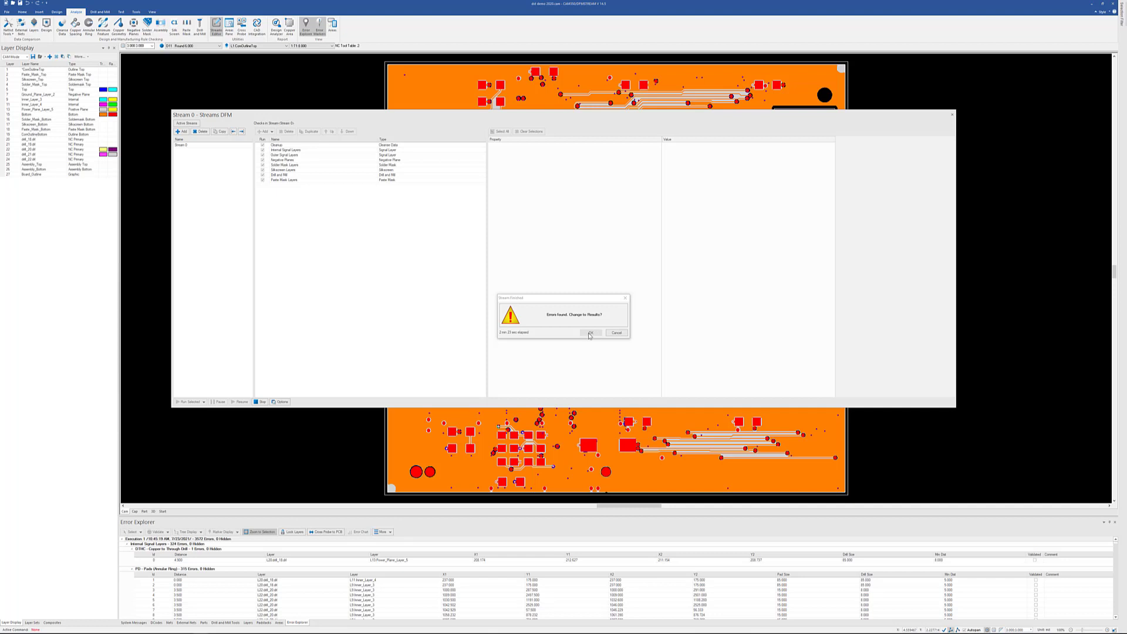
# Accept the Stream Finished prompt, close Streams DFM, and zoom to the DTHC copper-to-drill error
pyautogui.click(589, 333)
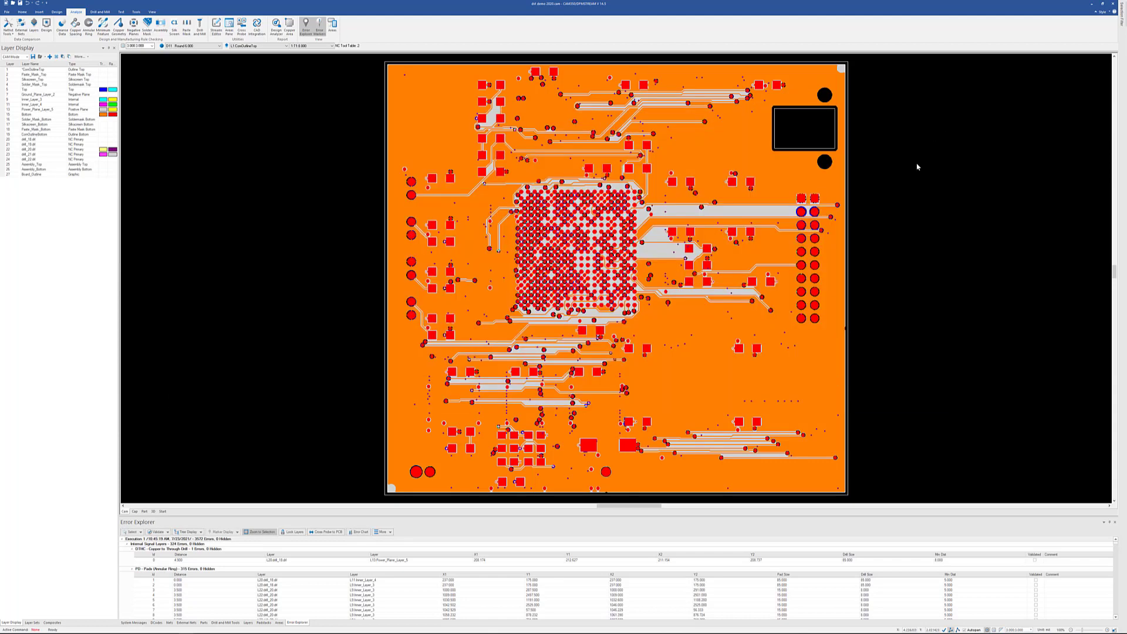
pyautogui.click(952, 115)
pyautogui.click(202, 560)
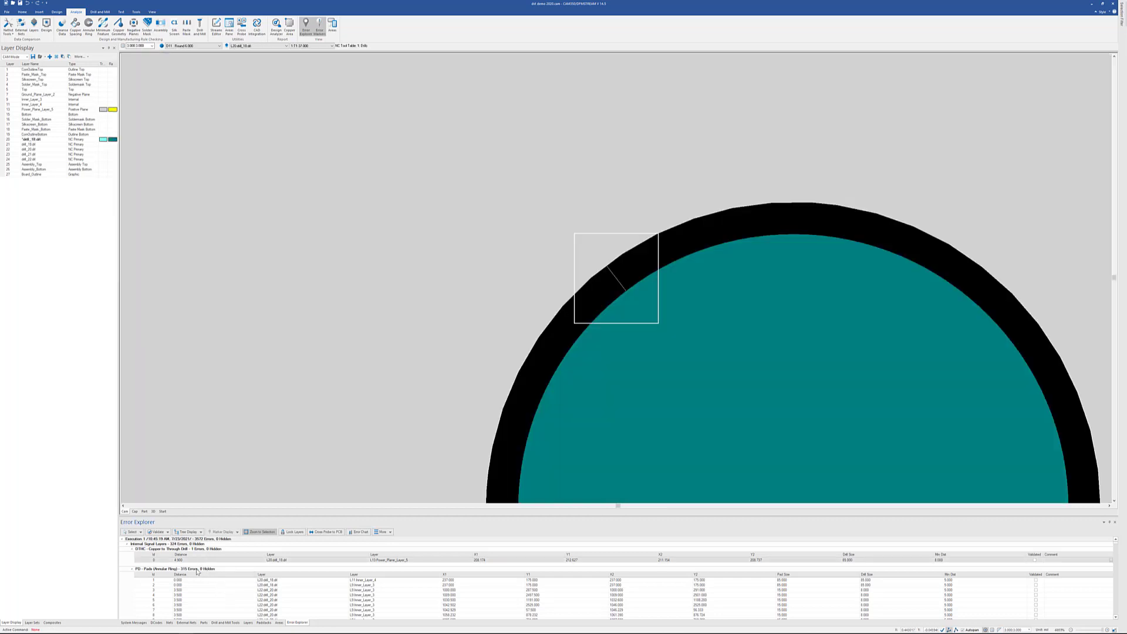
# Validate the 312 annular ring errors at 3.5 in the results bar chart, then close it
pyautogui.click(361, 533)
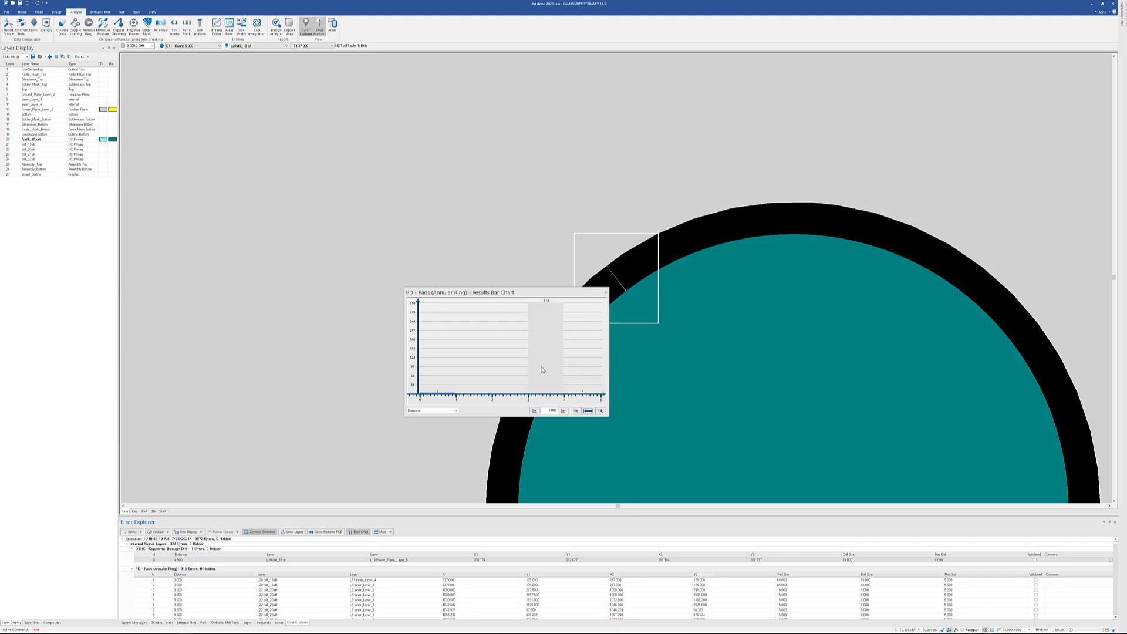
pyautogui.moveTo(553, 357)
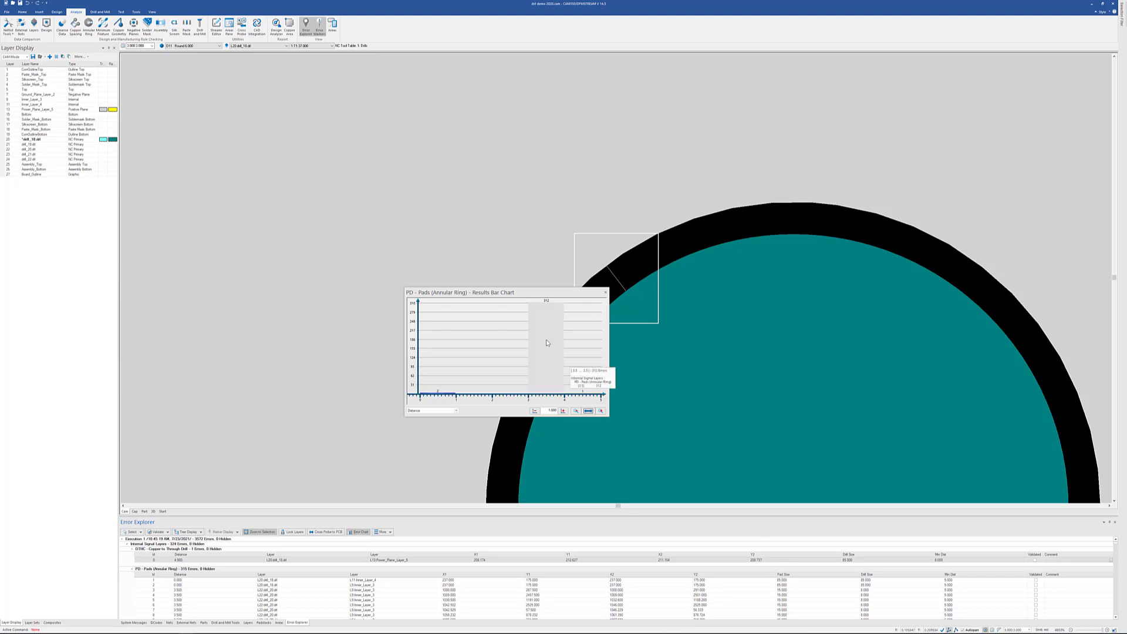
pyautogui.click(547, 343)
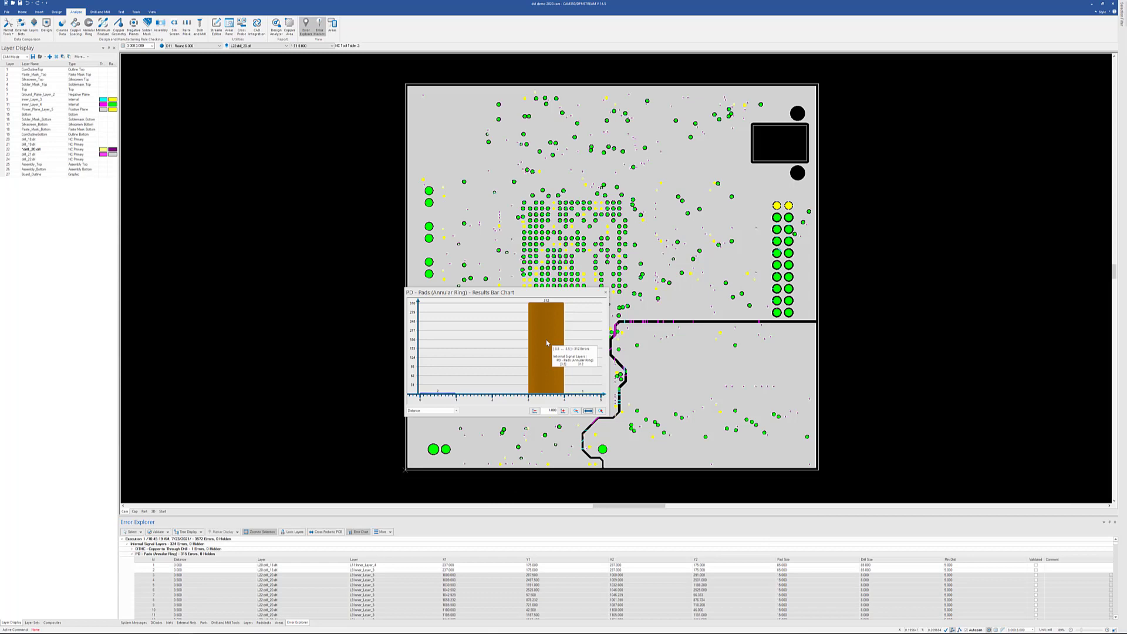
pyautogui.rightClick(546, 341)
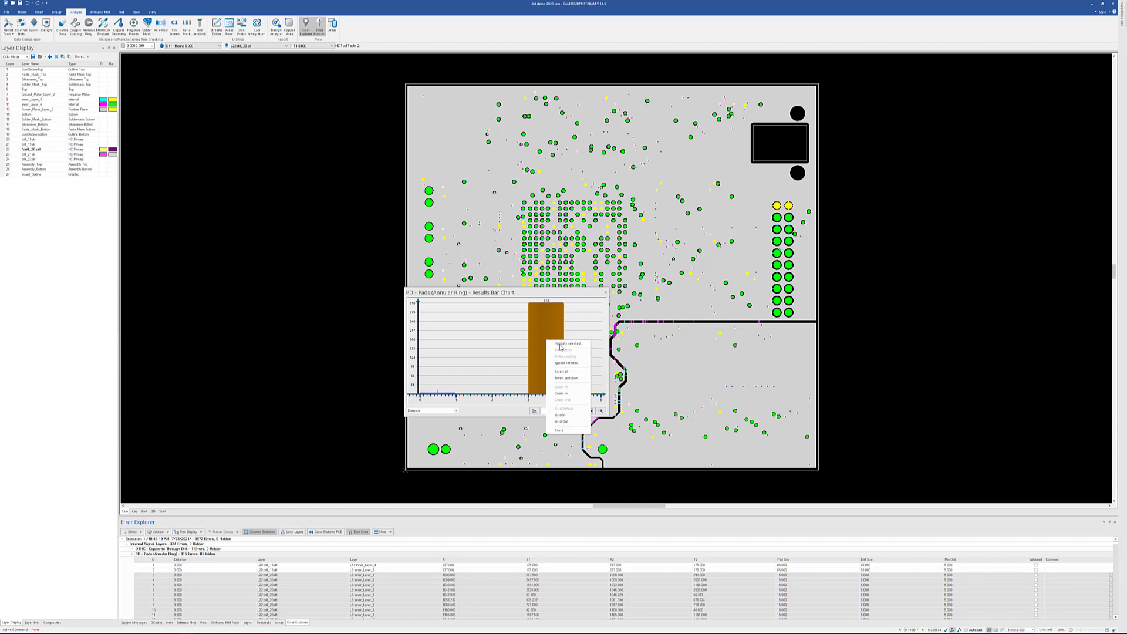
pyautogui.click(553, 343)
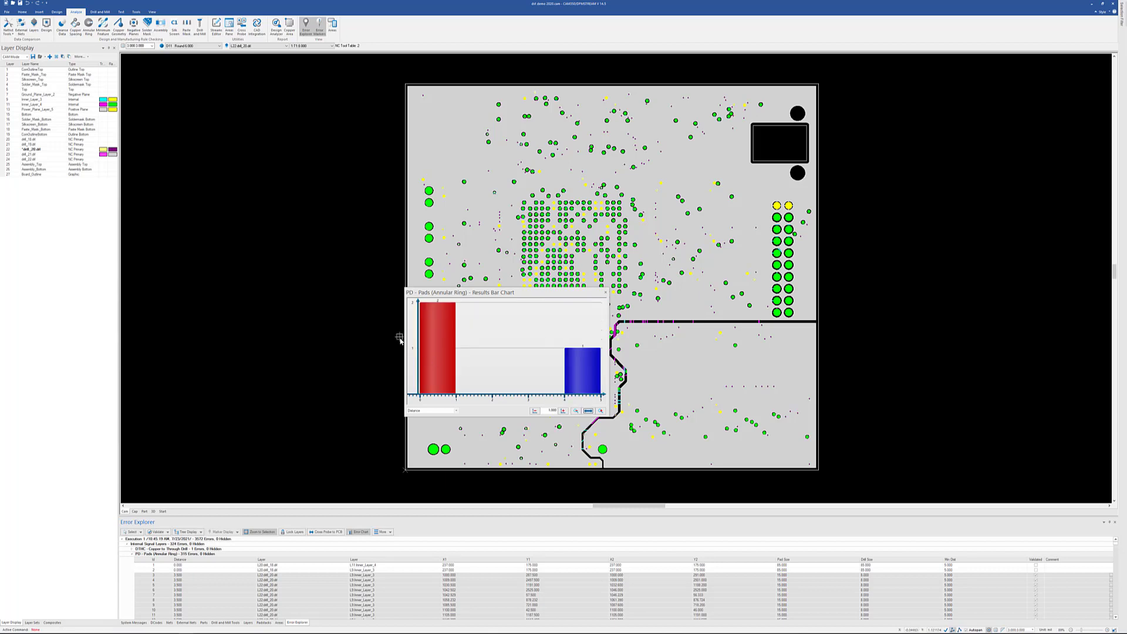
pyautogui.click(605, 292)
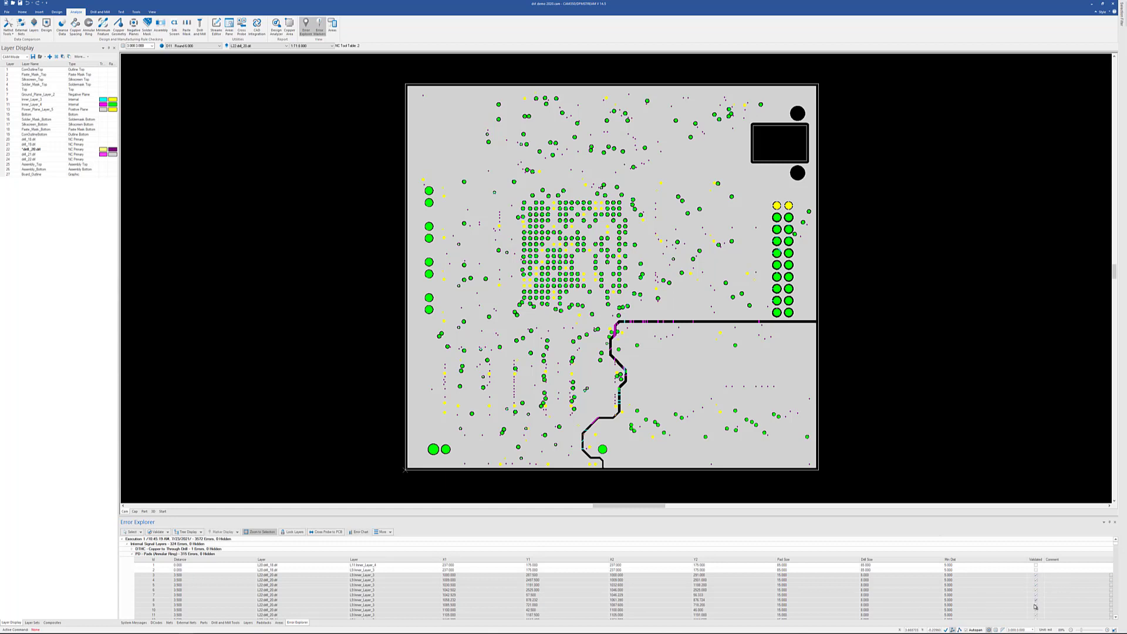
# Hide validated errors in Error Explorer and zoom to annular ring error 315
pyautogui.click(383, 532)
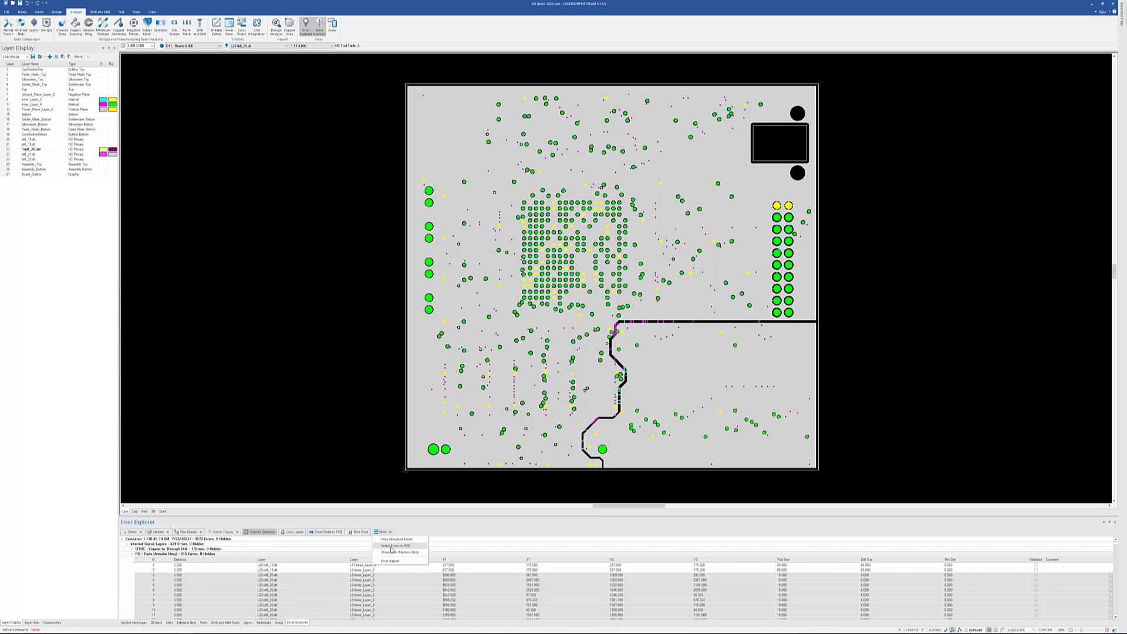
pyautogui.click(394, 539)
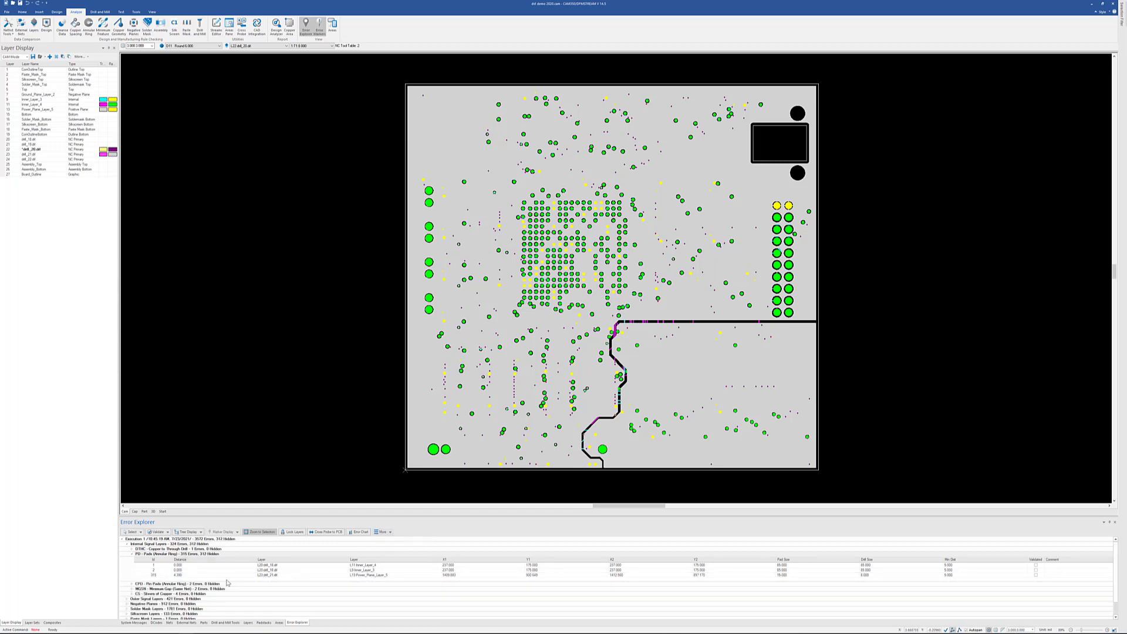
pyautogui.click(186, 575)
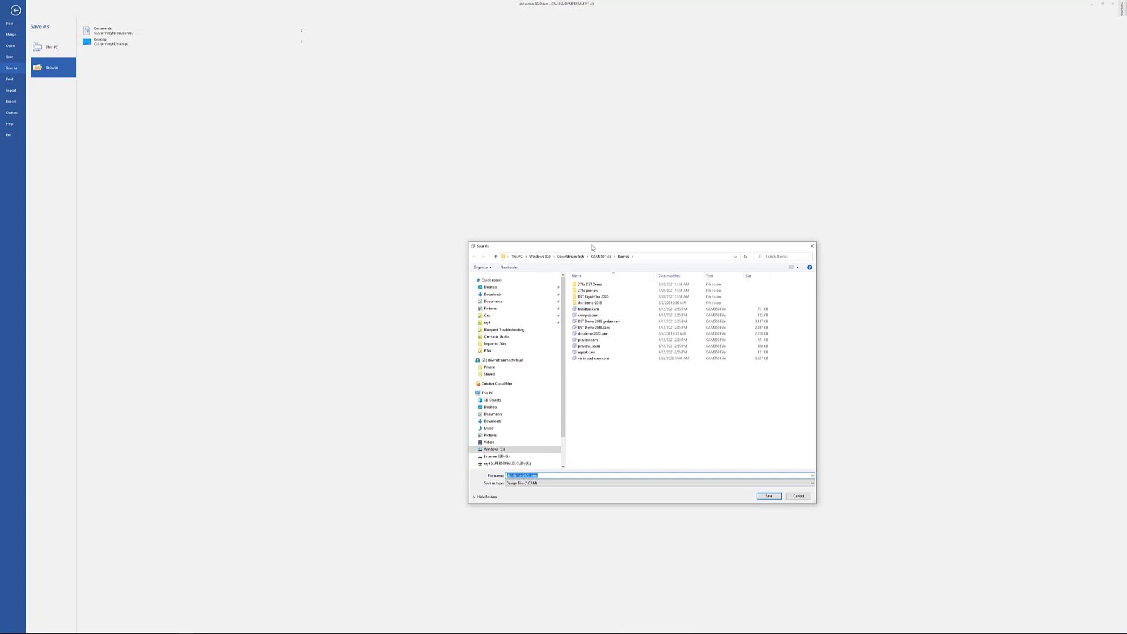
# Save the design as dst demo 2020.cam in the Desktop folder
pyautogui.moveTo(594, 246); pyautogui.dragTo(478, 171)
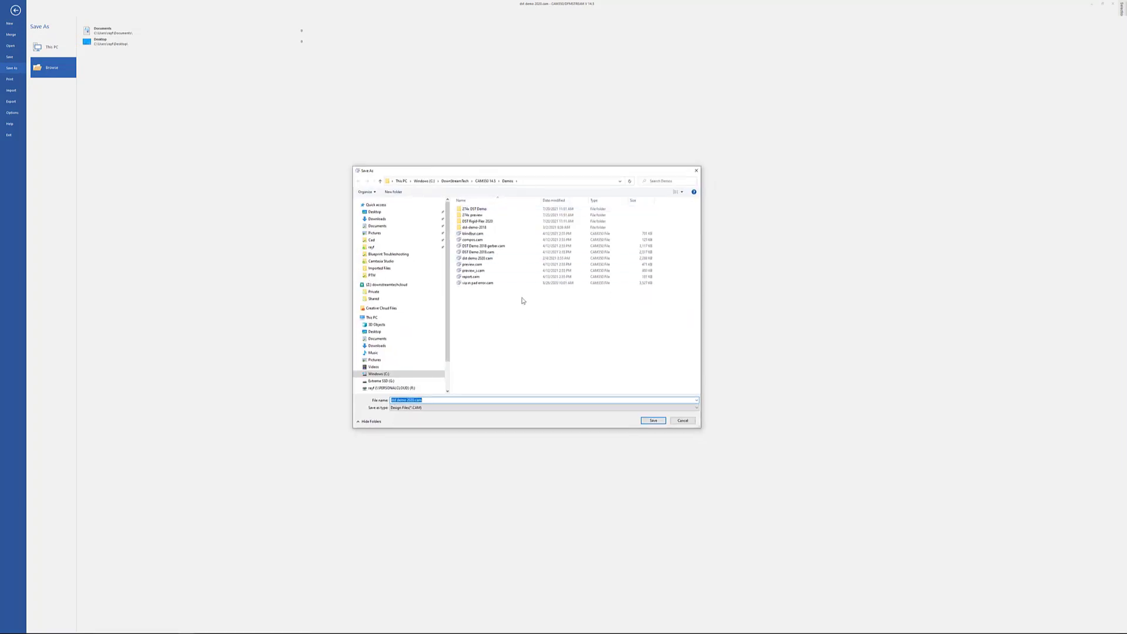
pyautogui.click(374, 212)
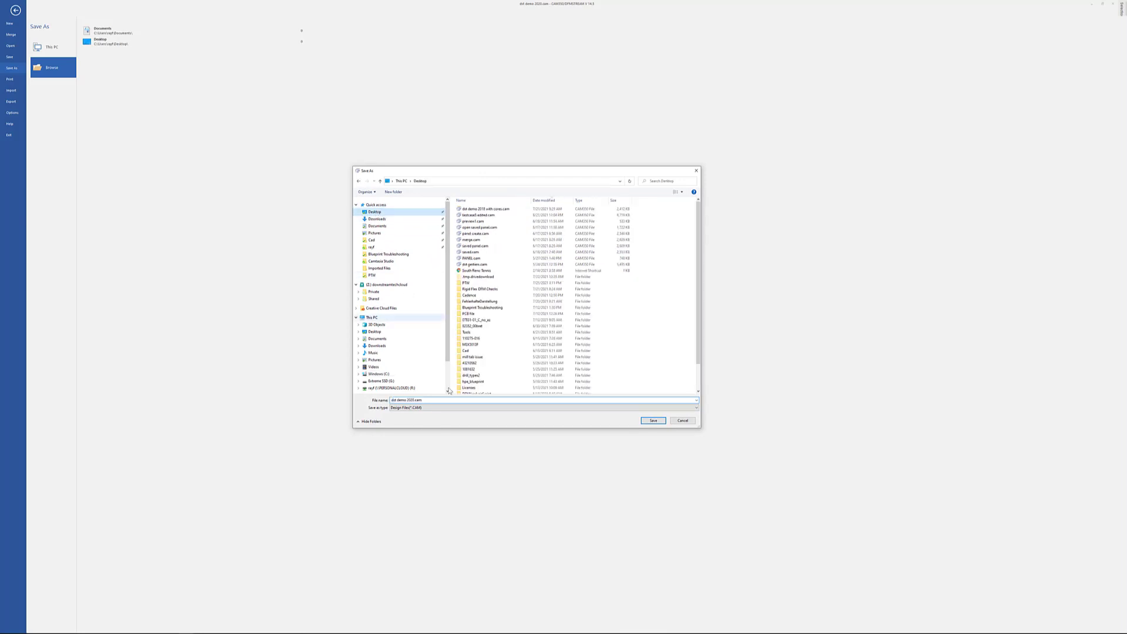
pyautogui.click(657, 421)
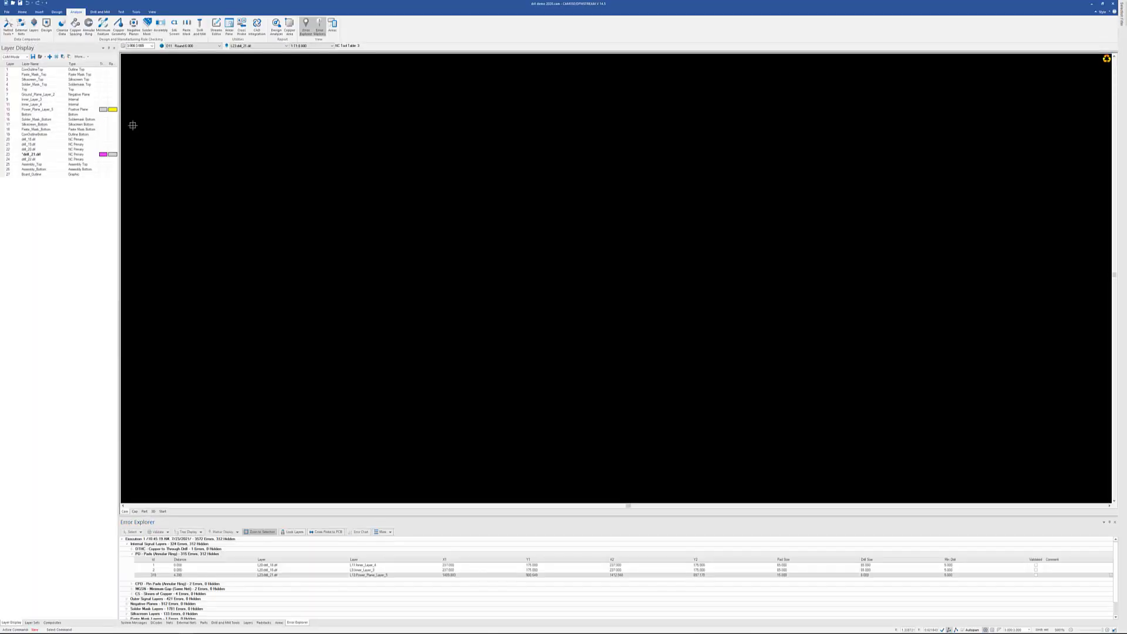
# Switch to CAMView and open dst demo 2020.cam from the Desktop
pyautogui.press('super')
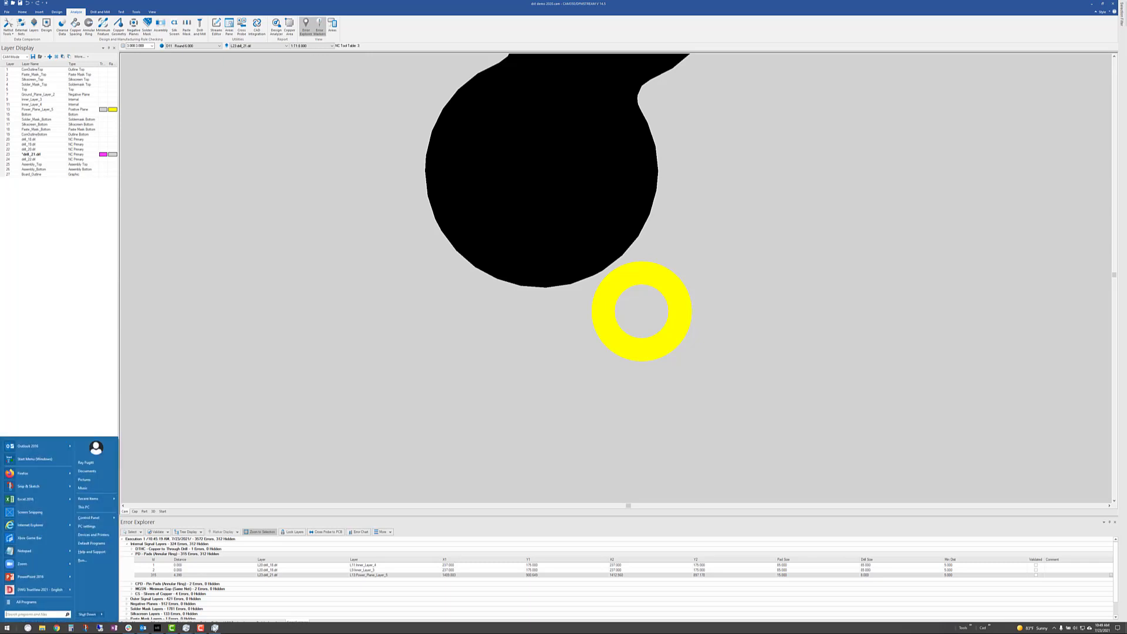
pyautogui.click(215, 628)
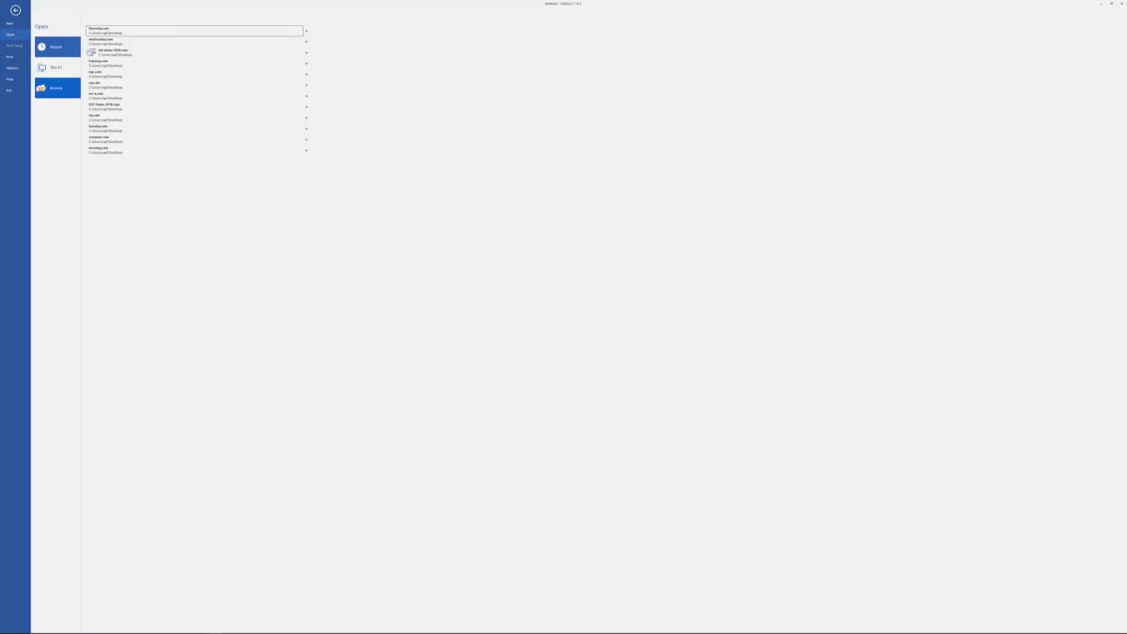
pyautogui.click(48, 95)
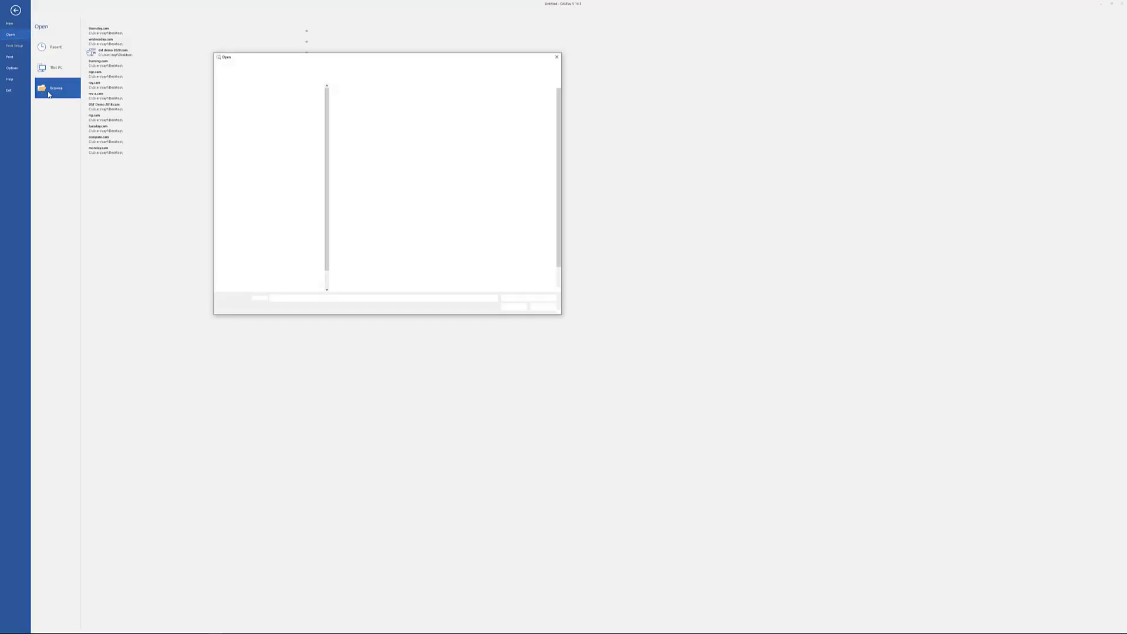
pyautogui.click(243, 99)
pyautogui.click(352, 96)
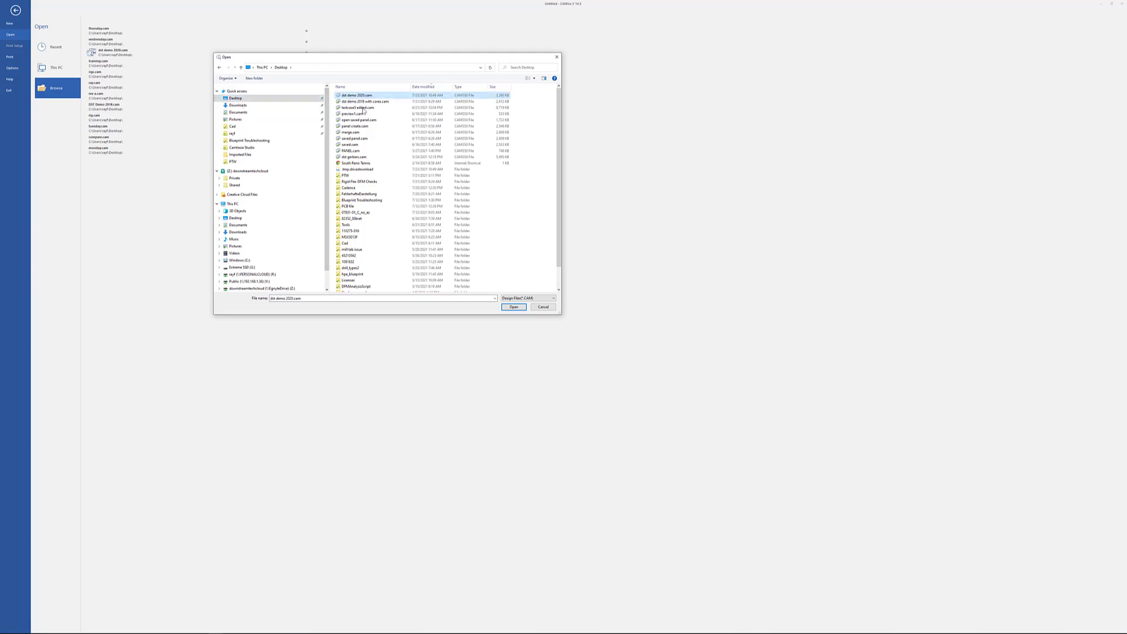
pyautogui.click(519, 308)
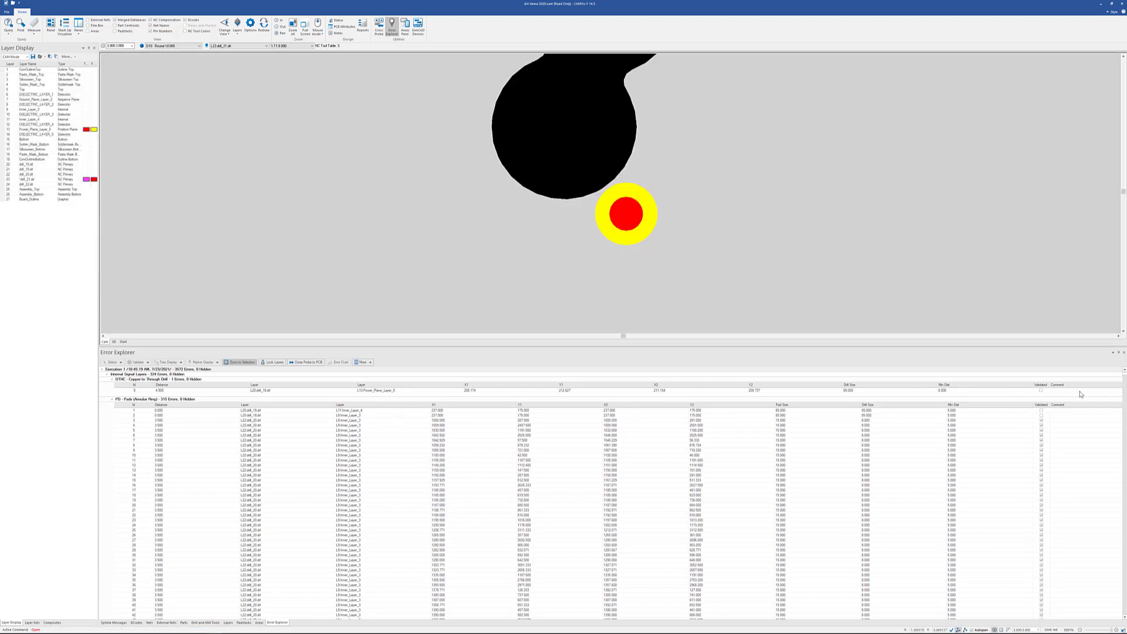
# Zoom to the DTHC copper-to-through-drill error from its Error Explorer row
pyautogui.click(1082, 390)
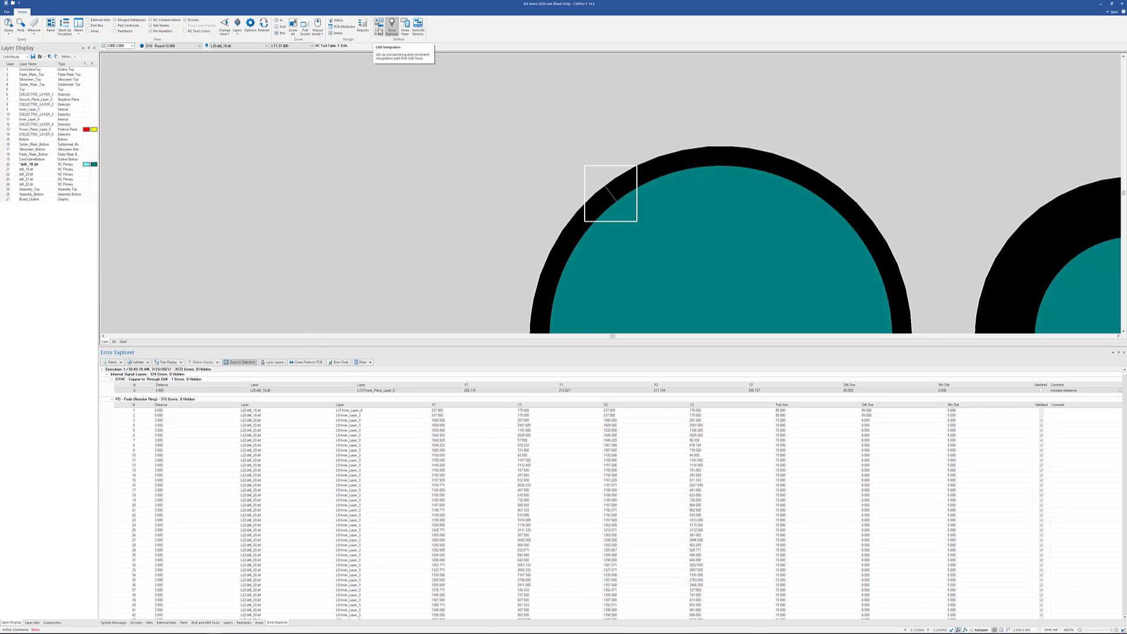
pyautogui.click(379, 31)
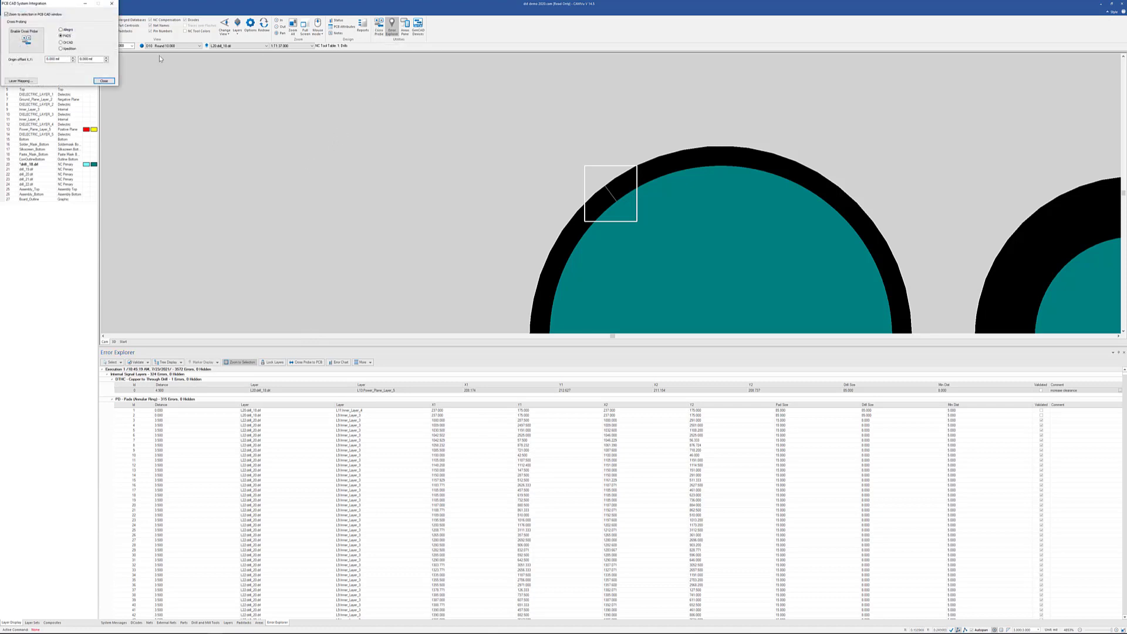
pyautogui.moveTo(53, 7); pyautogui.dragTo(412, 196)
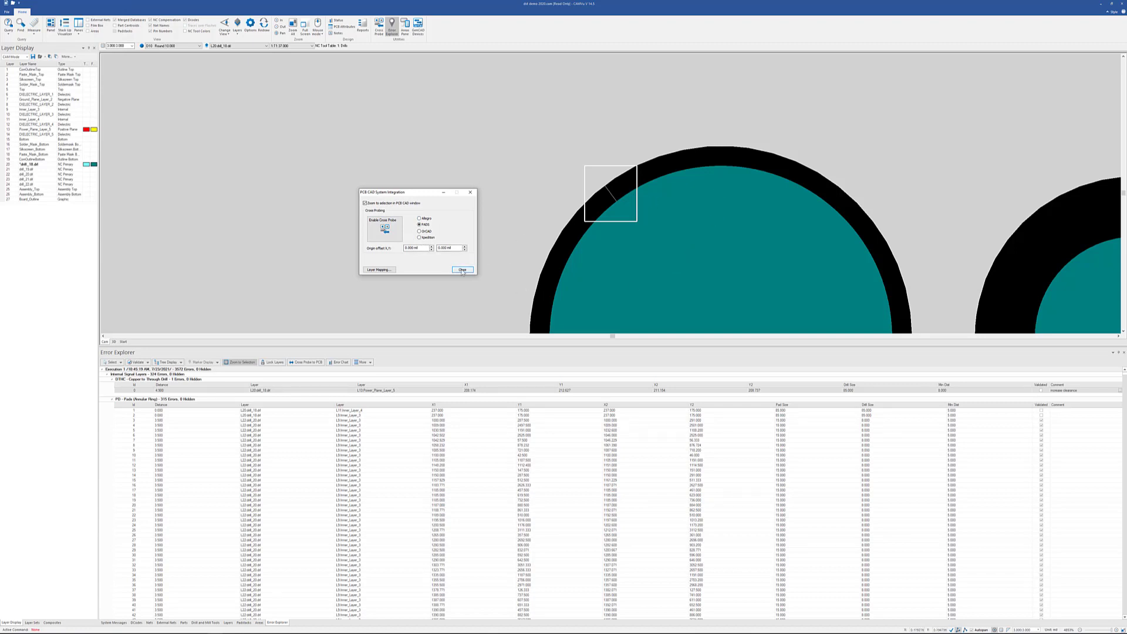
pyautogui.click(462, 270)
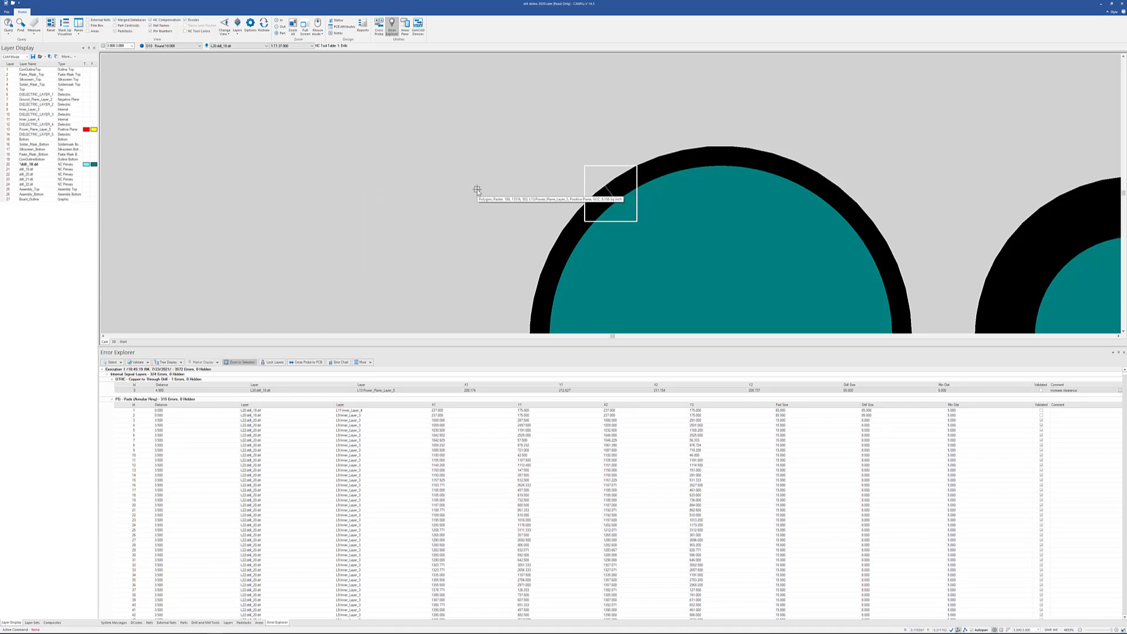